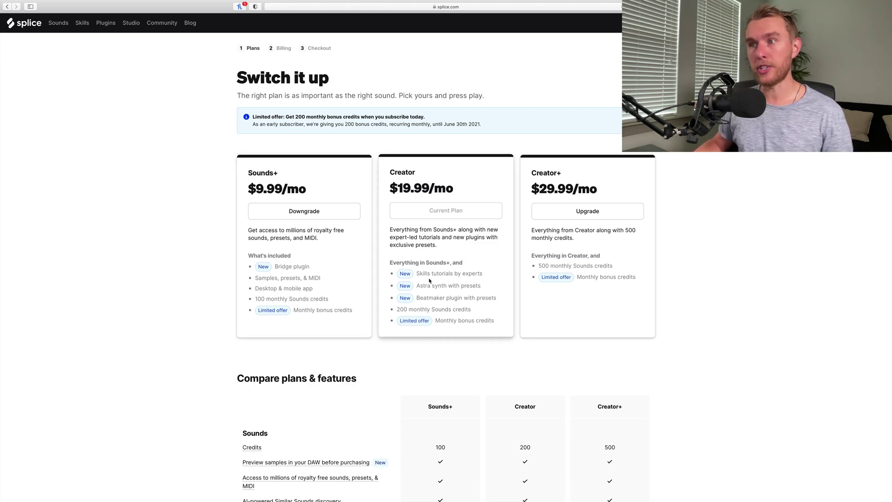
# Step: Scroll down to the plan comparison table listing the 100, 200 and 500 credit tiers
pyautogui.scroll(-5, 480, 129)
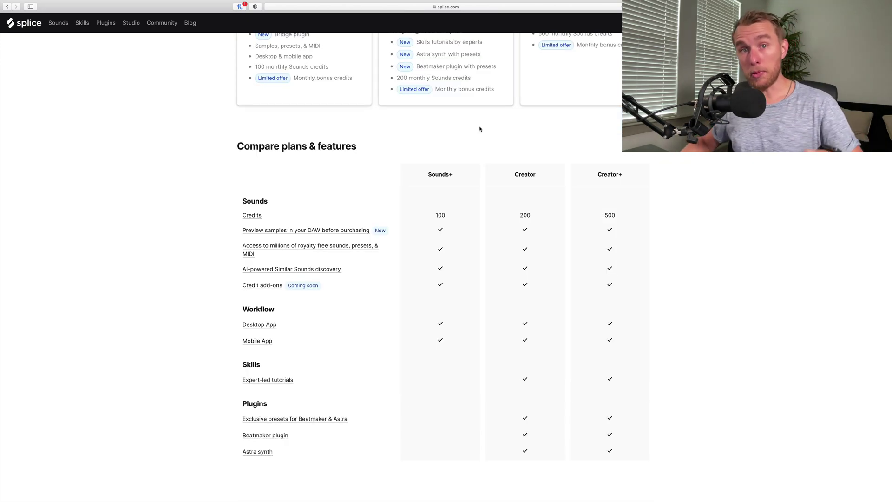
pyautogui.scroll(5, 481, 129)
pyautogui.scroll(-5, 480, 129)
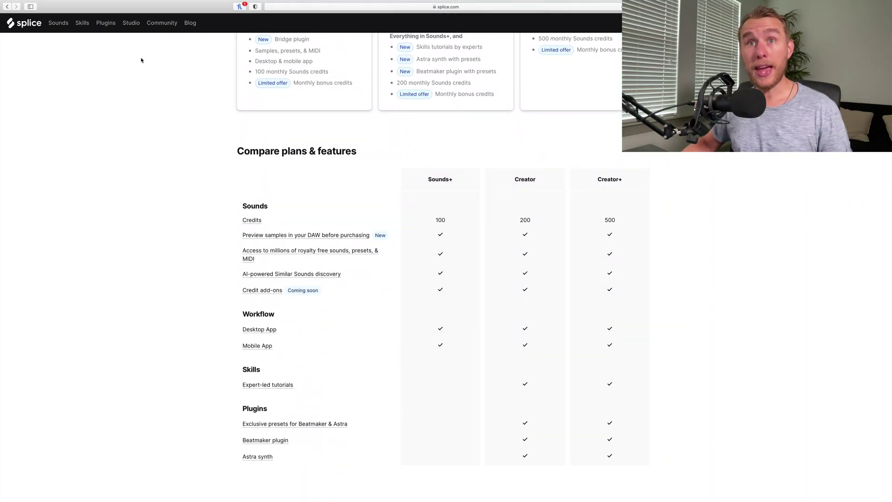
# Step: Go to the Skills tutorials page and browse its What's New and Featuring Ableton lesson rows
pyautogui.click(82, 23)
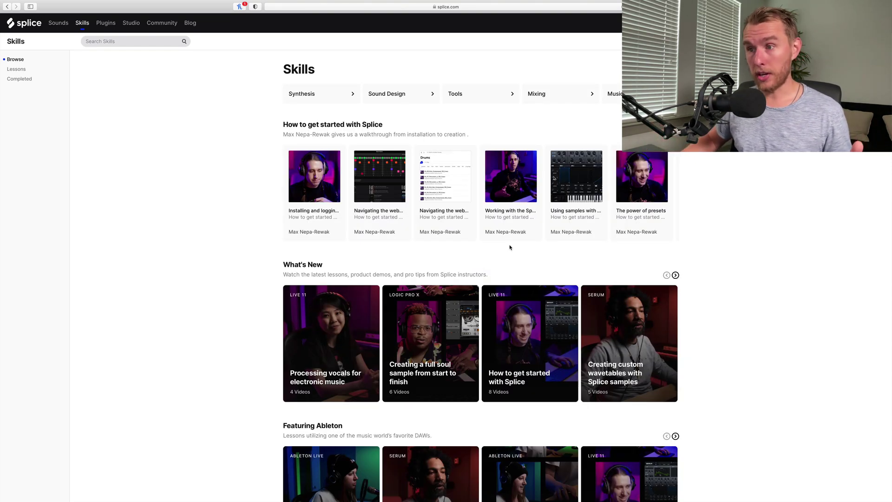
pyautogui.scroll(-3, 510, 247)
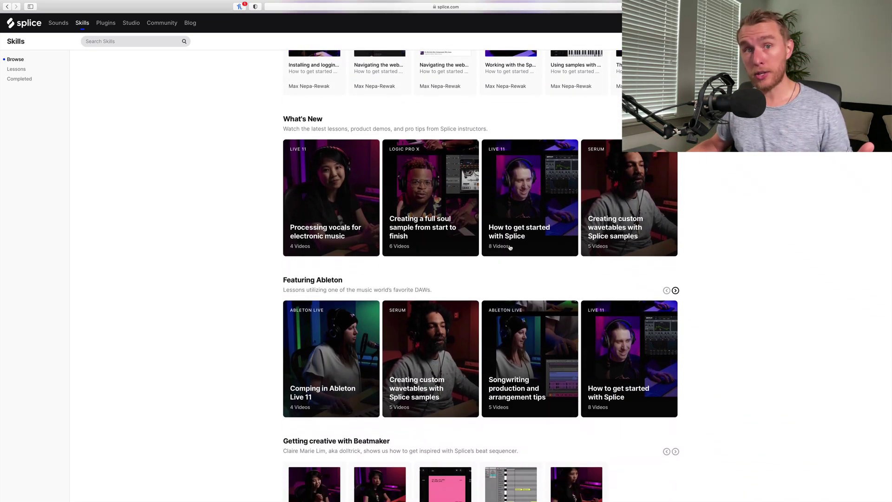
pyautogui.scroll(-2, 510, 247)
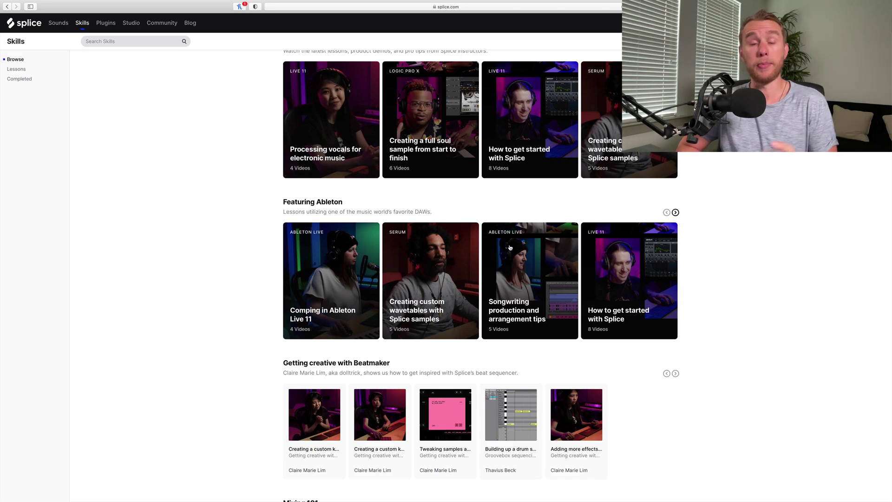
pyautogui.scroll(5, 510, 248)
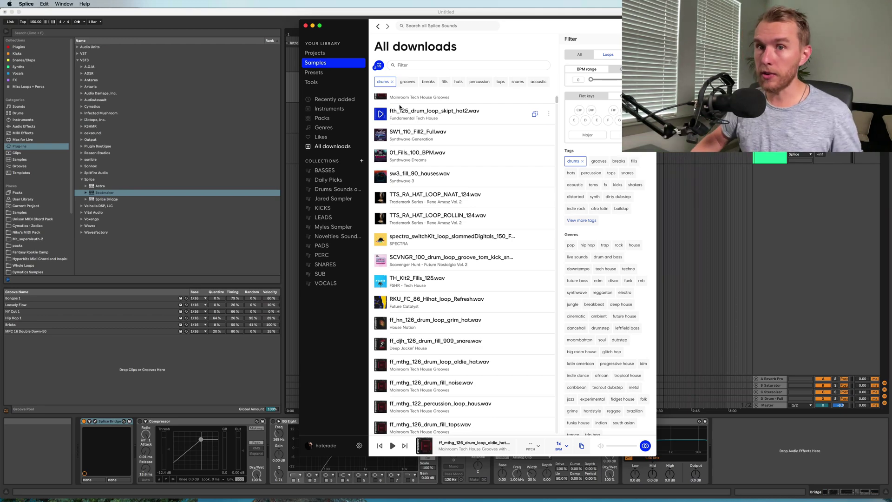
pyautogui.click(102, 422)
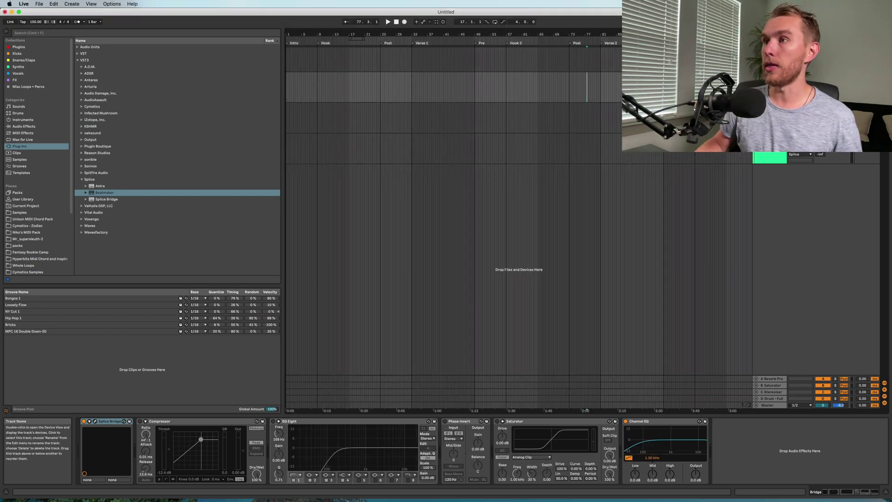
pyautogui.click(95, 422)
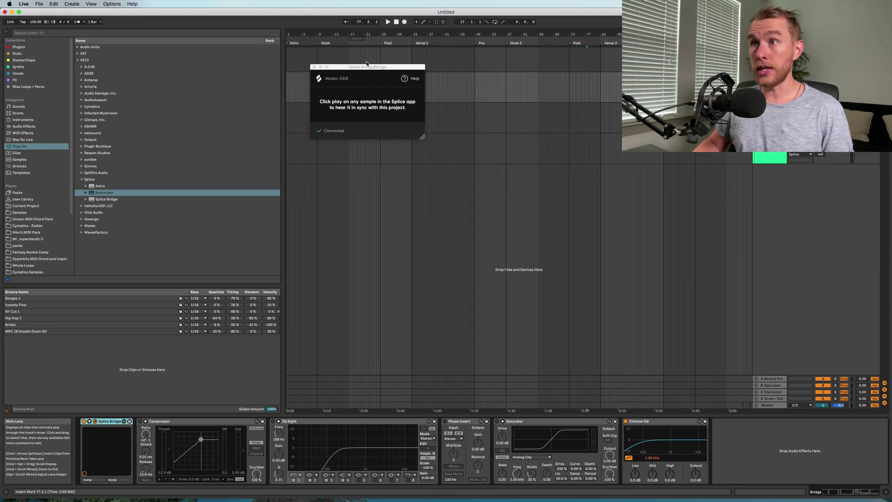
pyautogui.click(315, 68)
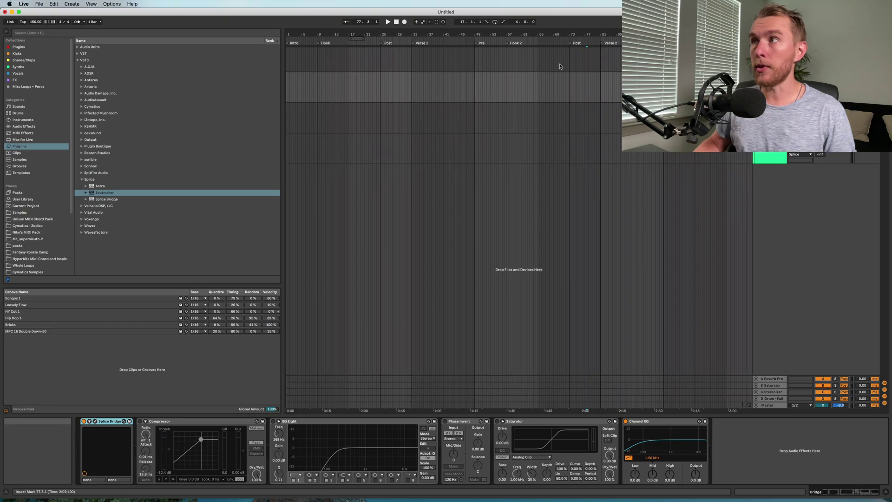
pyautogui.press('super+Tab')
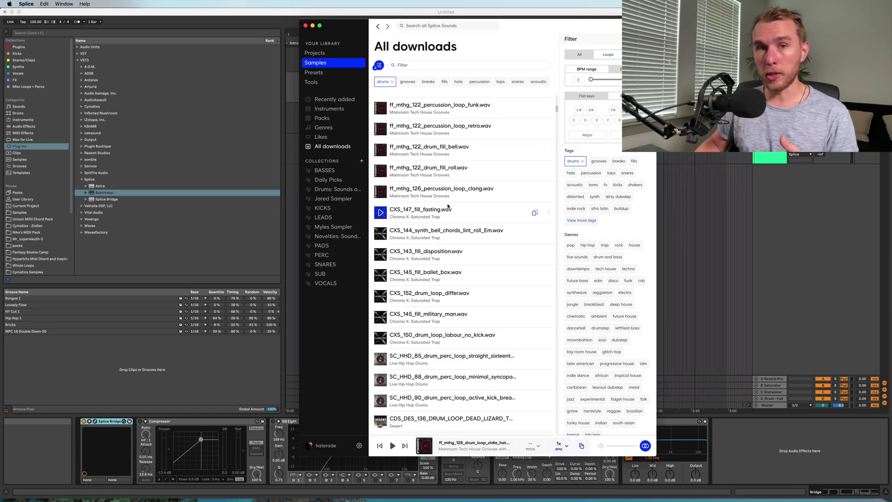
# Step: Show the 1x timestretch options, then preview the Desert DEAD_LIZARD and SCORPION drum loops
pyautogui.scroll(-3, 465, 232)
pyautogui.click(559, 445)
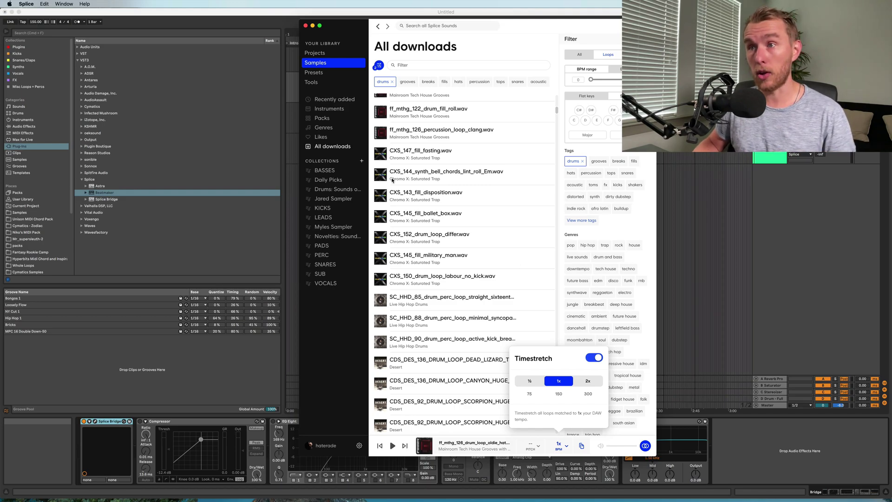
pyautogui.scroll(-2, 381, 255)
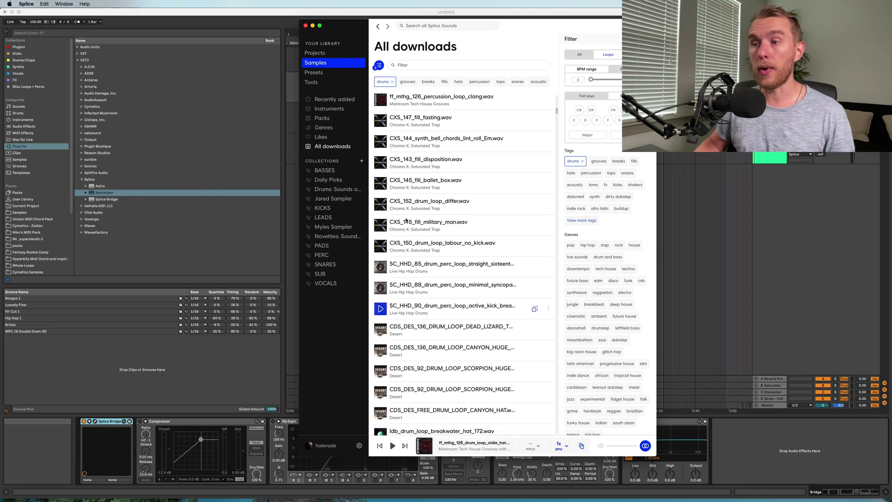
pyautogui.click(380, 315)
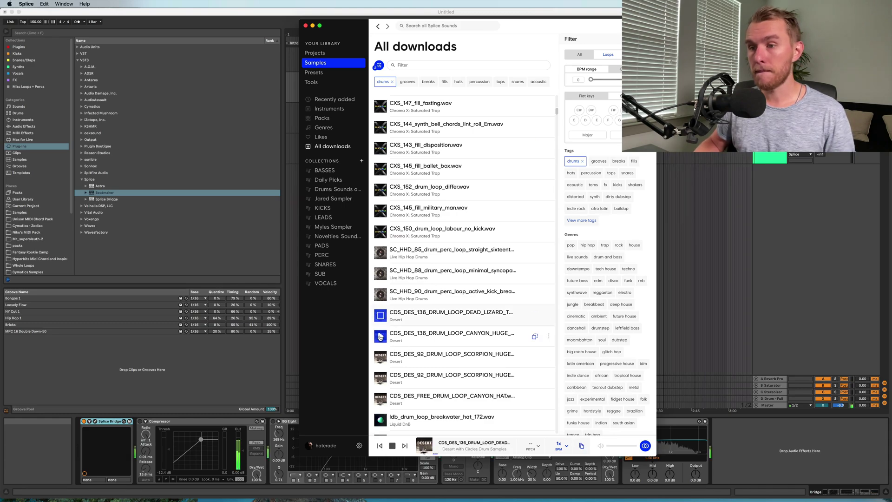
pyautogui.click(381, 357)
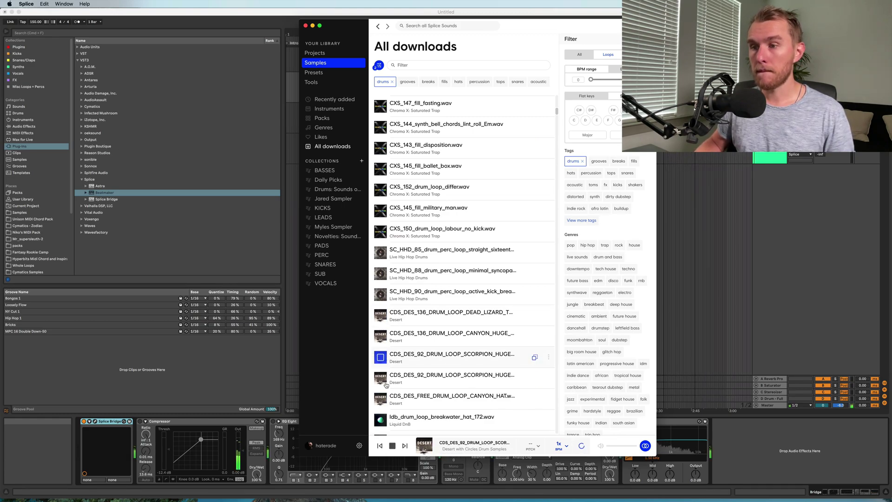
# Step: Preview the breakwater_hat_172, stuck_hat_172 and OS_LDNB_174_Drum_Loop_30 loops in sync
pyautogui.scroll(-1, 383, 395)
pyautogui.click(381, 397)
pyautogui.scroll(-1, 381, 395)
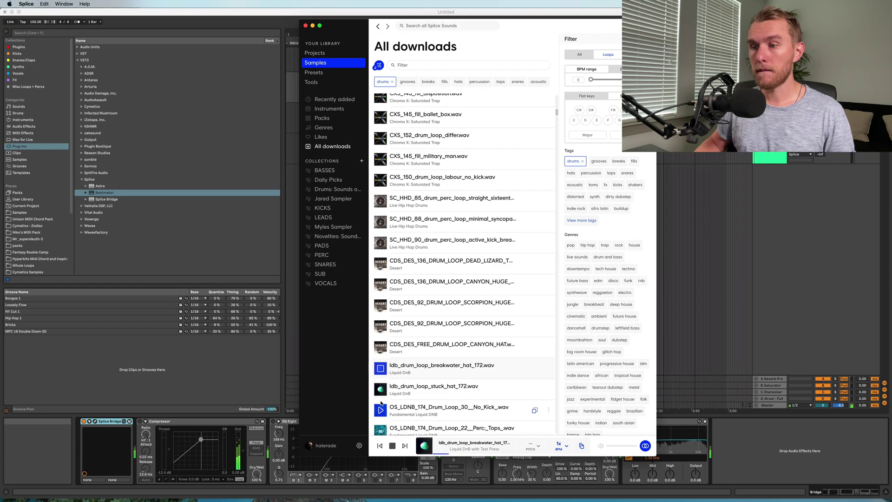
pyautogui.click(381, 389)
pyautogui.scroll(-1, 380, 387)
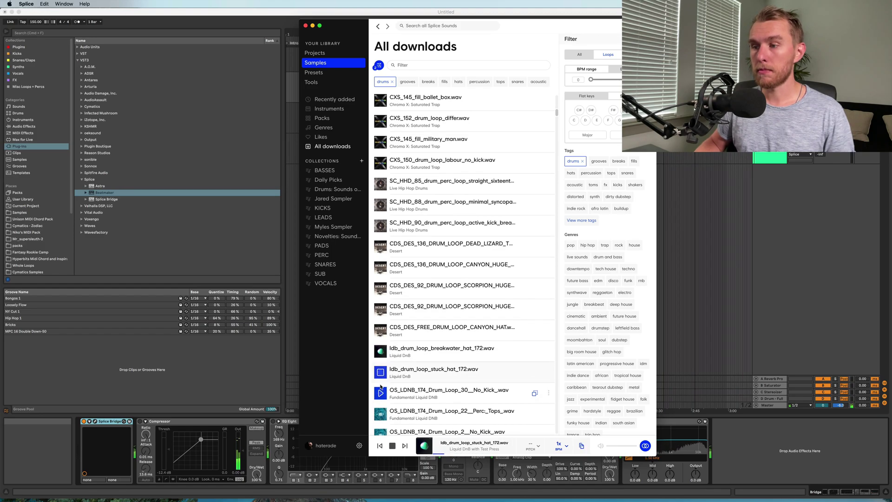
pyautogui.click(380, 393)
# Step: Preview sw3_fill_90_hauses, 01_Fills_100_BPM and TTS_RA_HAT_LOOP_ROLLIN_124
pyautogui.scroll(15, 378, 232)
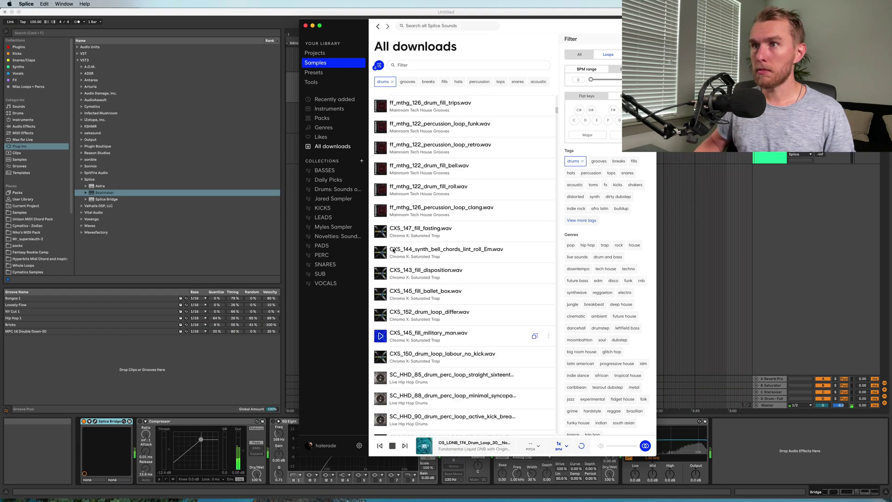
pyautogui.click(380, 229)
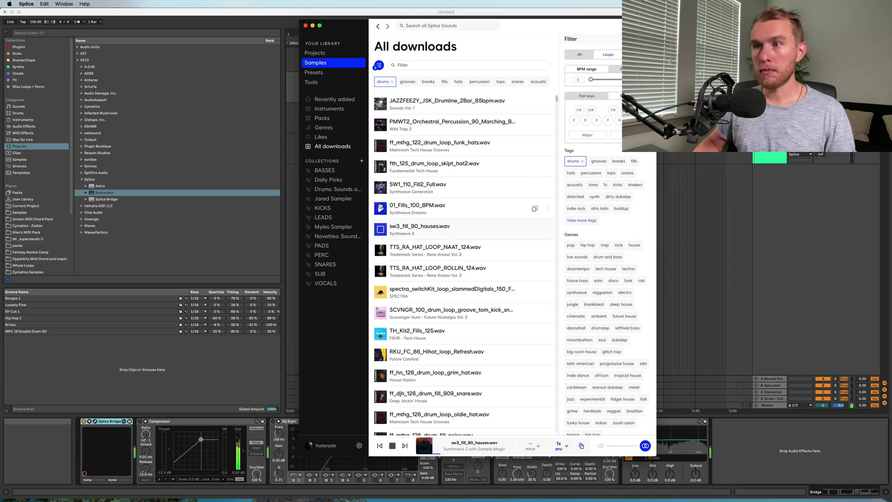
pyautogui.click(380, 209)
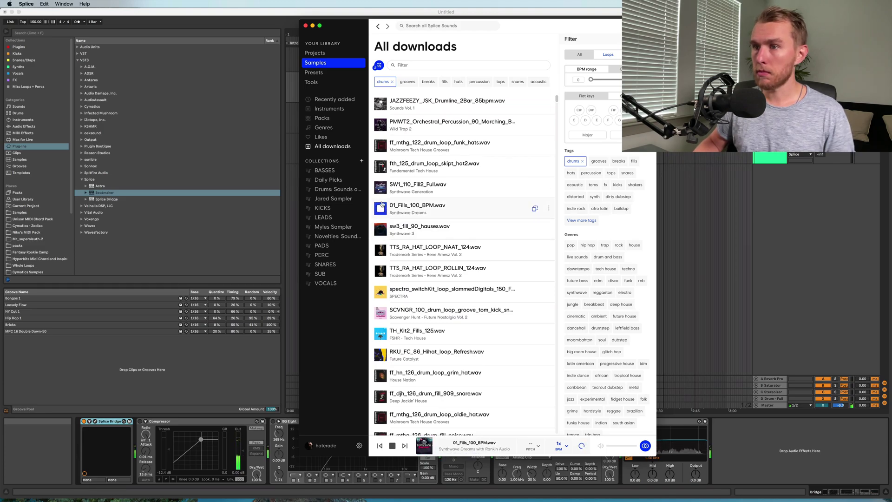
pyautogui.click(381, 271)
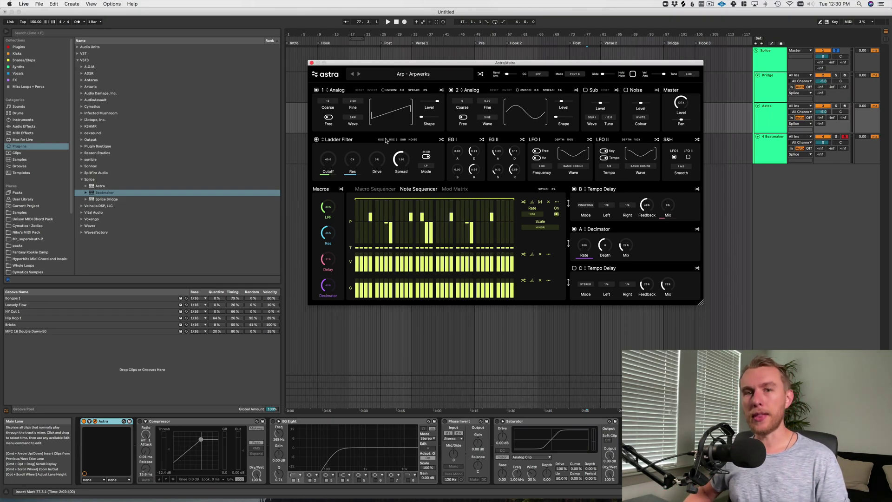
# Step: Check Astra's OSC 1 and OSC 2 synthesis types, keeping OSC 2 Analog, then open the preset browser
pyautogui.click(338, 91)
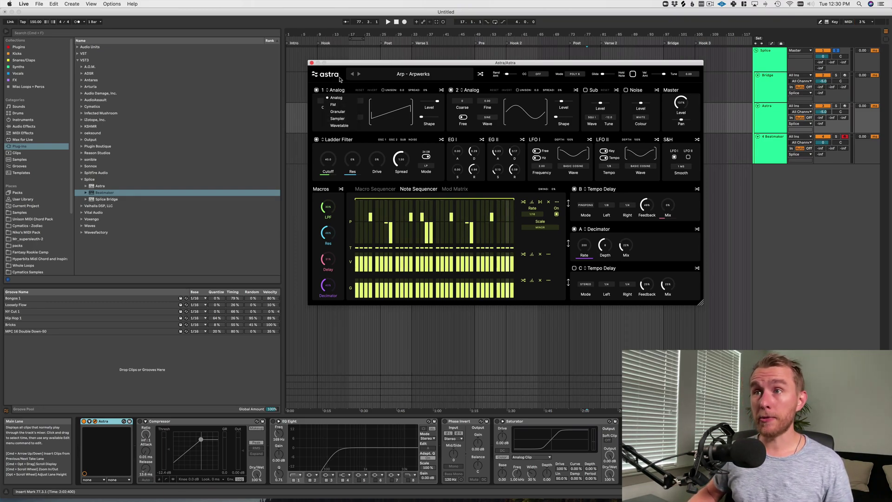
pyautogui.click(464, 90)
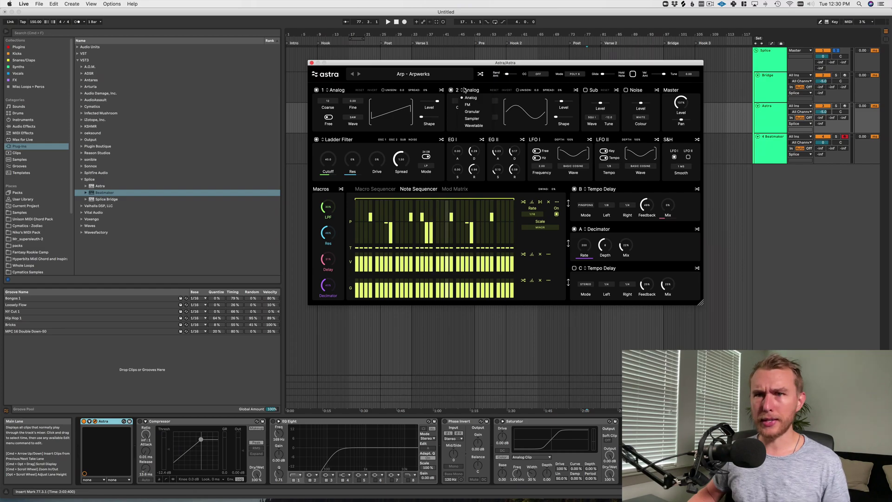
pyautogui.click(464, 89)
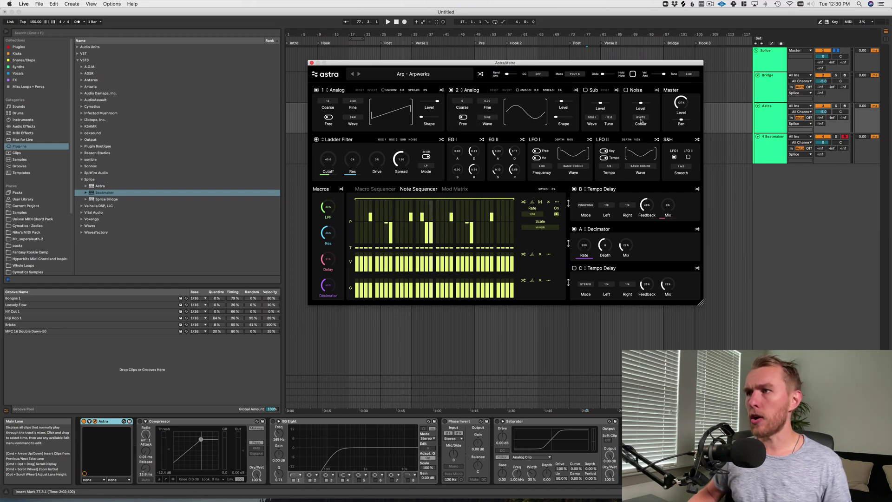
pyautogui.click(421, 74)
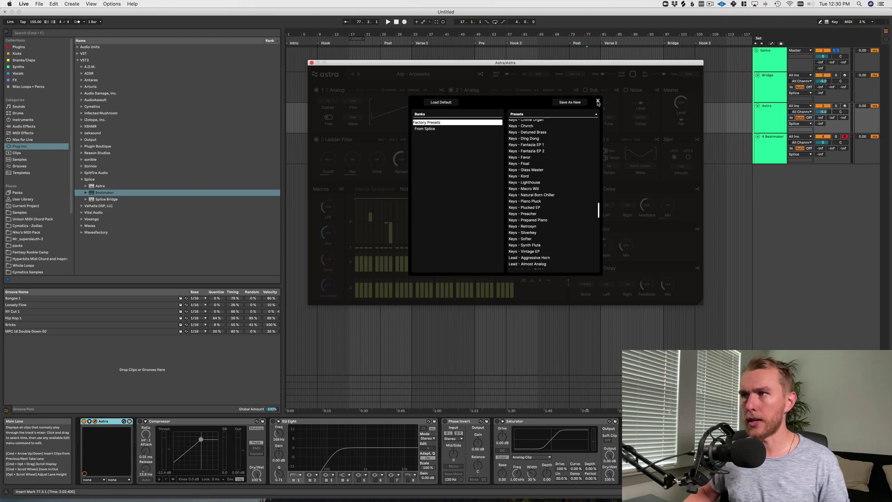
# Step: Close Astra's preset browser, returning to the synth panel with Arp - Arpwerks loaded
pyautogui.click(598, 101)
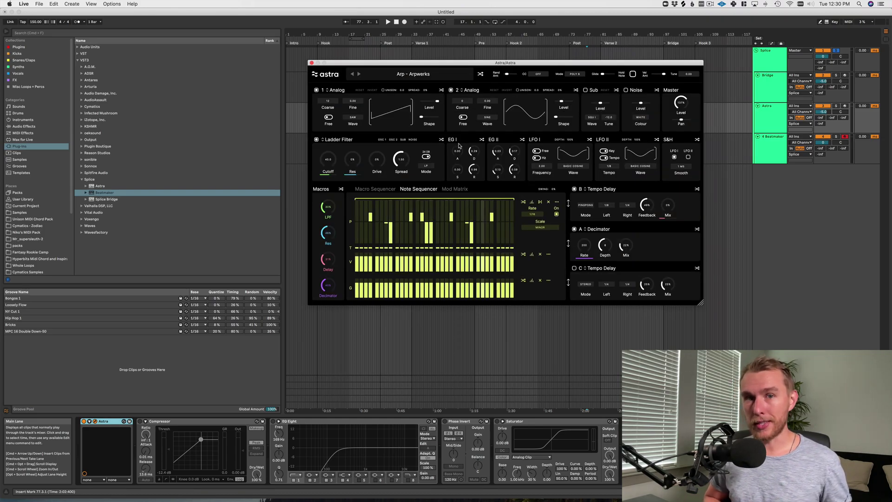